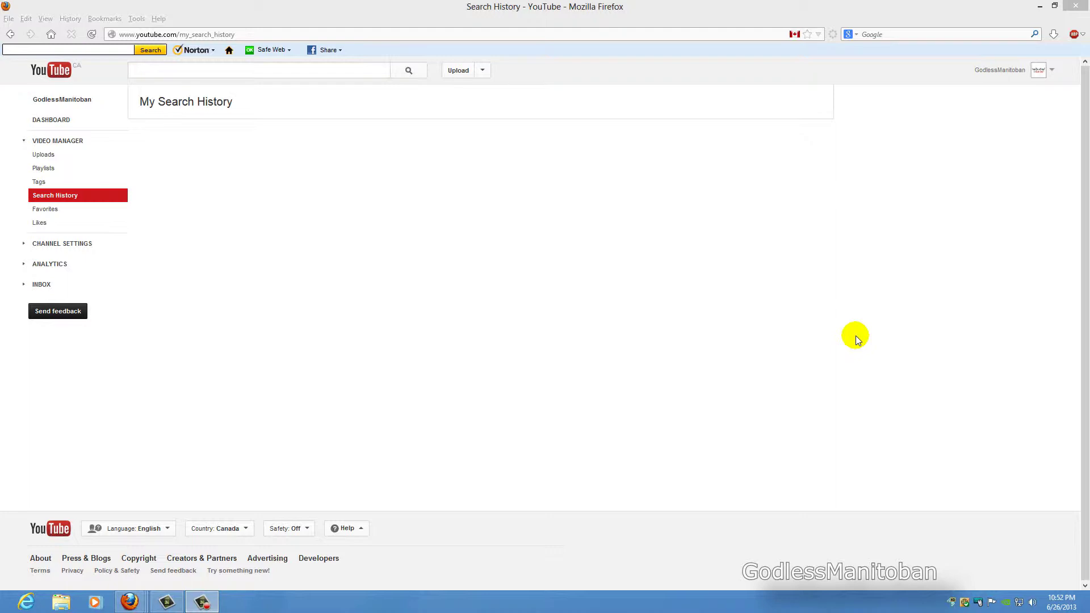
# - Go to Channel Settings and then its Advanced page in the left sidebar
pyautogui.click(74, 249)
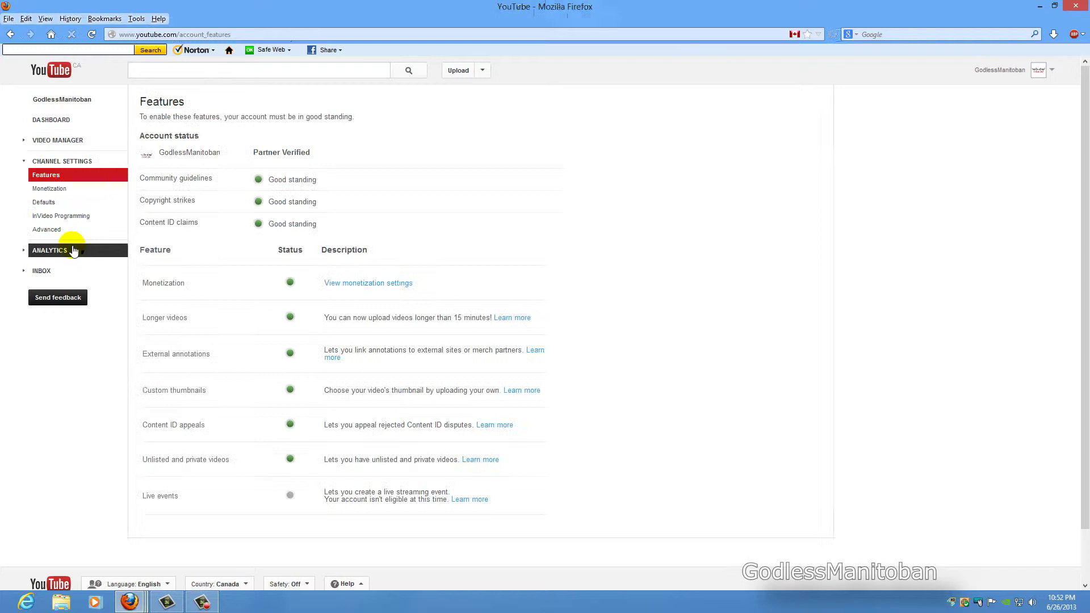
pyautogui.click(50, 230)
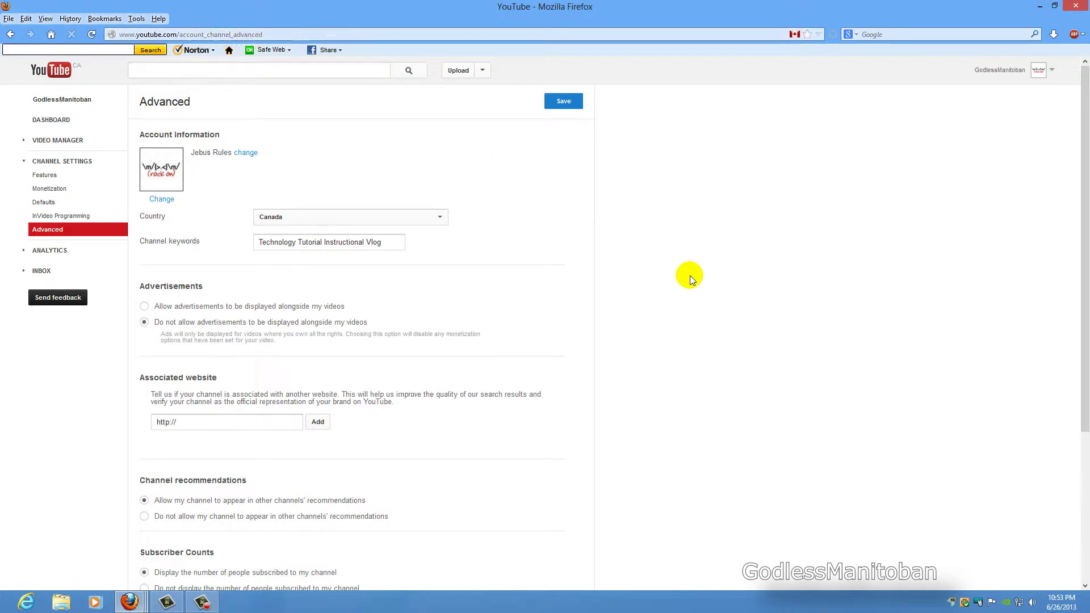
pyautogui.scroll(-5, 690, 275)
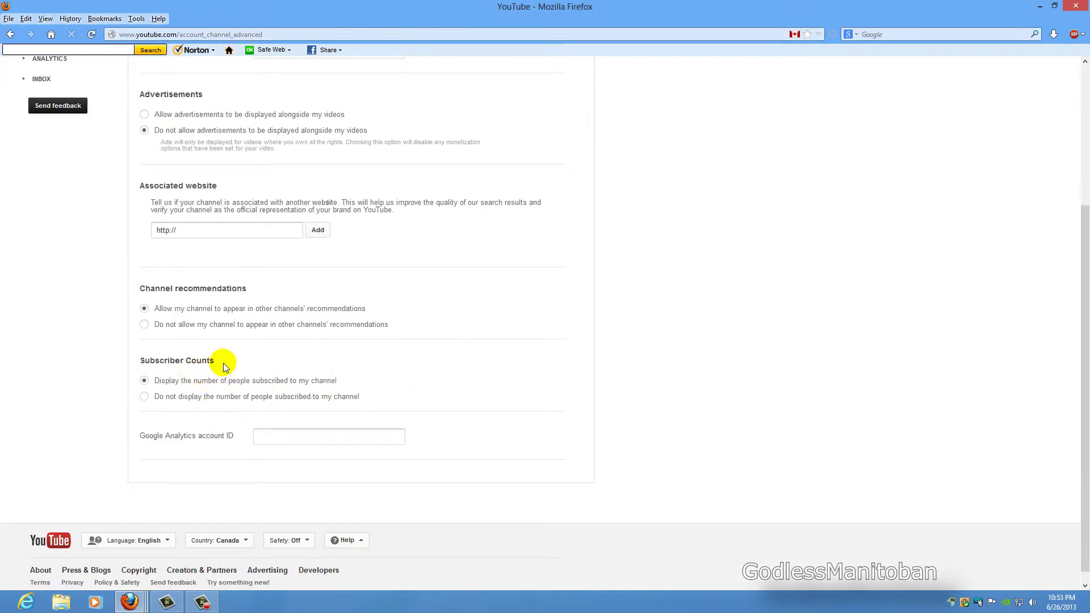
pyautogui.moveTo(224, 363); pyautogui.dragTo(139, 361)
pyautogui.click(277, 347)
pyautogui.moveTo(379, 397); pyautogui.dragTo(161, 405)
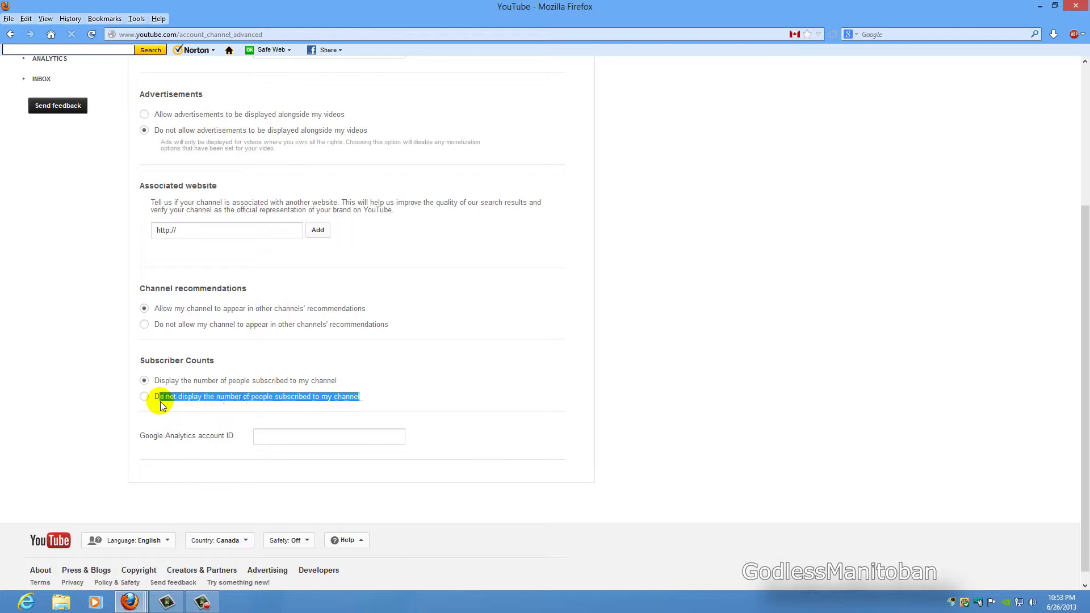
pyautogui.click(402, 380)
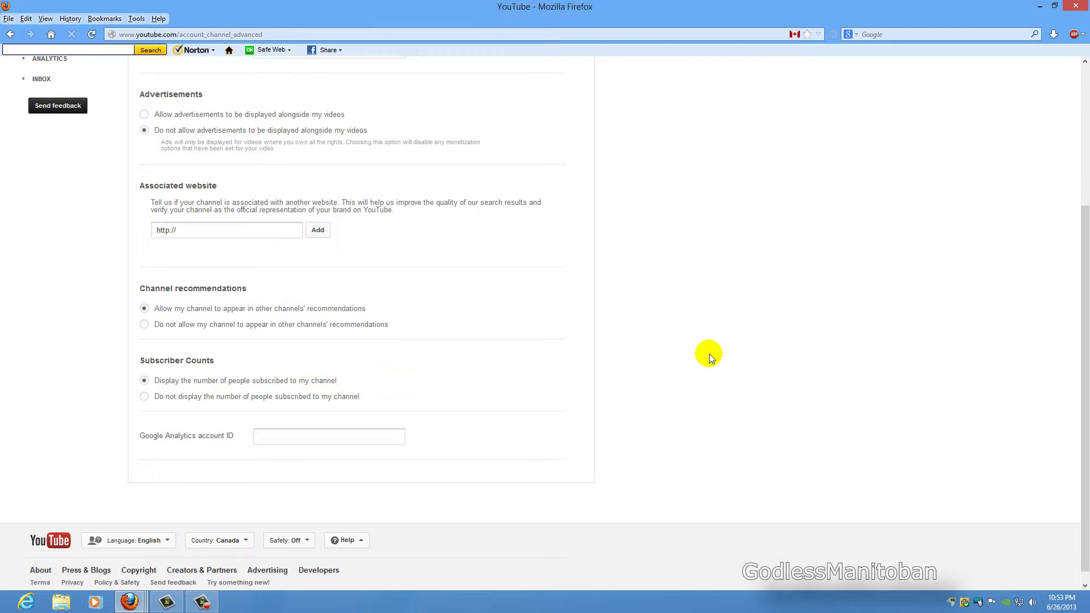
pyautogui.scroll(5, 709, 354)
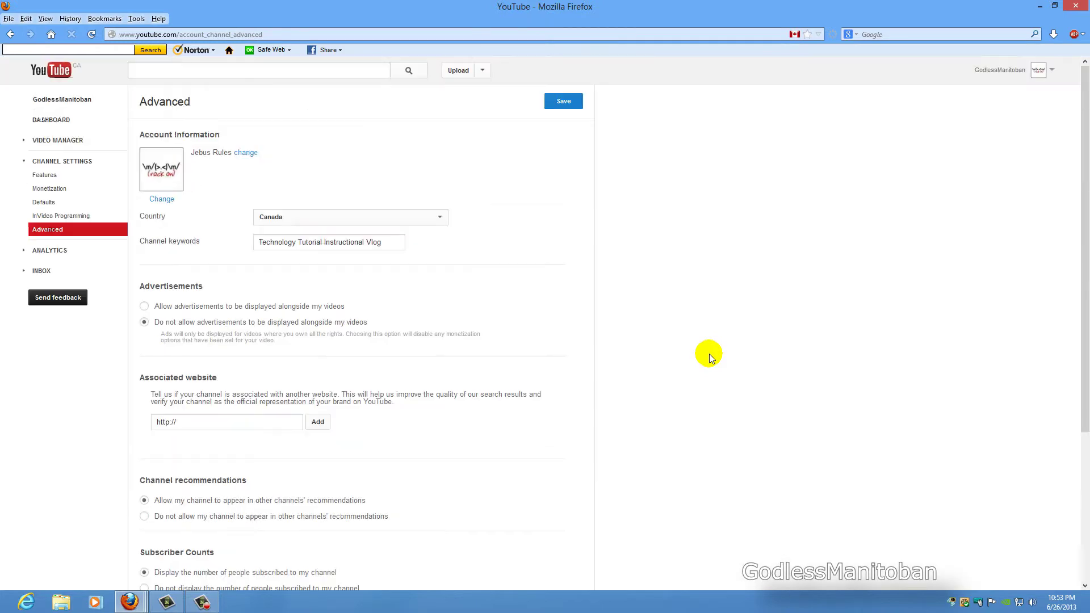
# - Select InVideo Programming under Channel Settings in the left sidebar
pyautogui.click(83, 218)
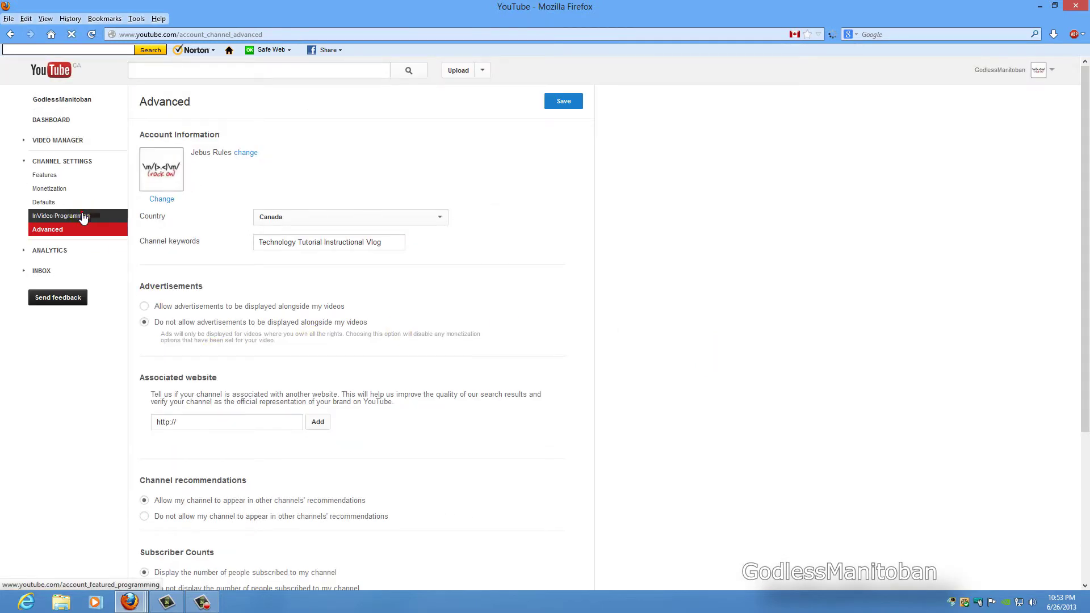